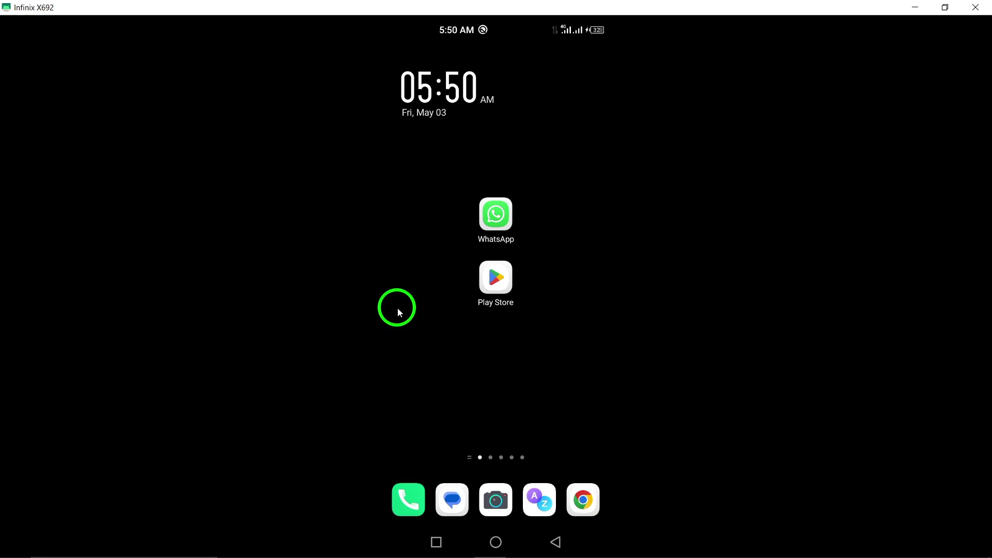
Swipe up on the home screen to reveal the full app drawer.
{"action": "left_click_drag", "start_coordinate": [398, 308], "coordinate": [424, 150]}
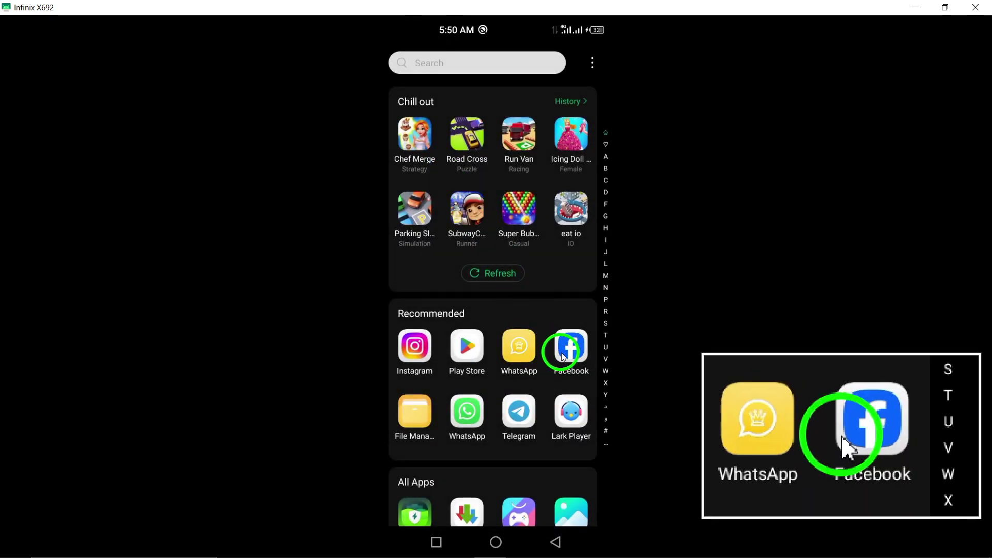
Launch Facebook and start a Live video from the 'What's on your mind?' composer.
{"action": "left_click", "coordinate": [564, 351]}
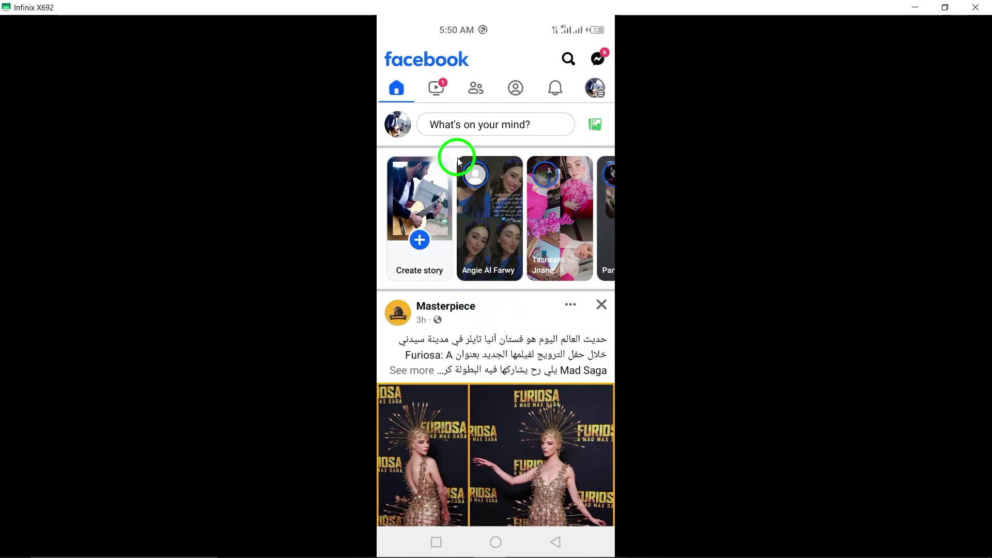
{"action": "left_click", "coordinate": [463, 125]}
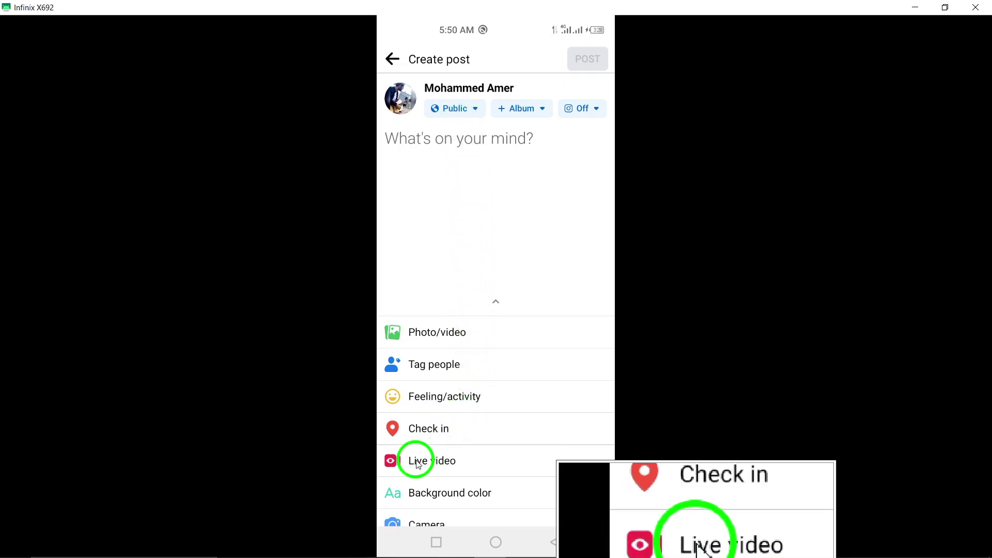
{"action": "left_click", "coordinate": [438, 461]}
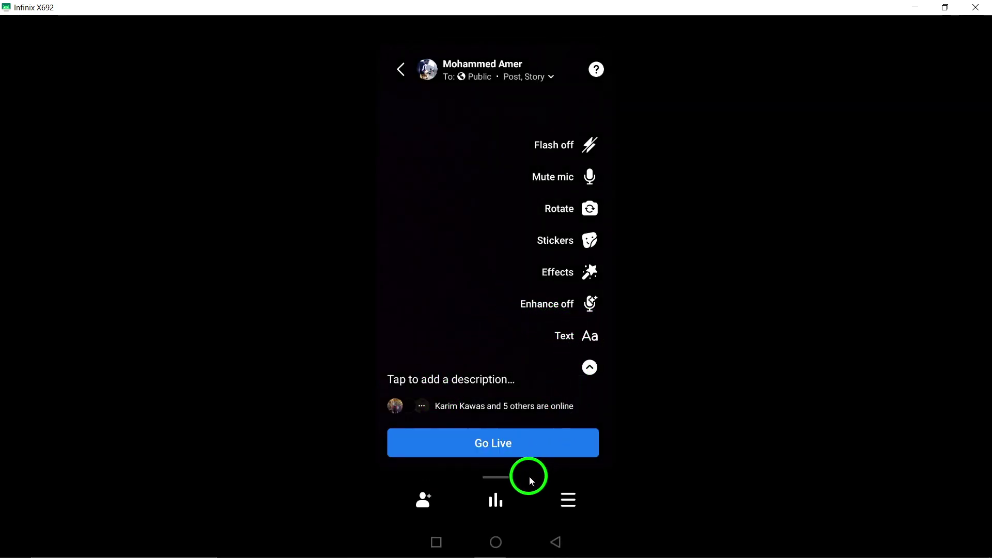
Start a new live poll, prefilled with Yes/No options and a 1-minute timer.
{"action": "left_click", "coordinate": [495, 500]}
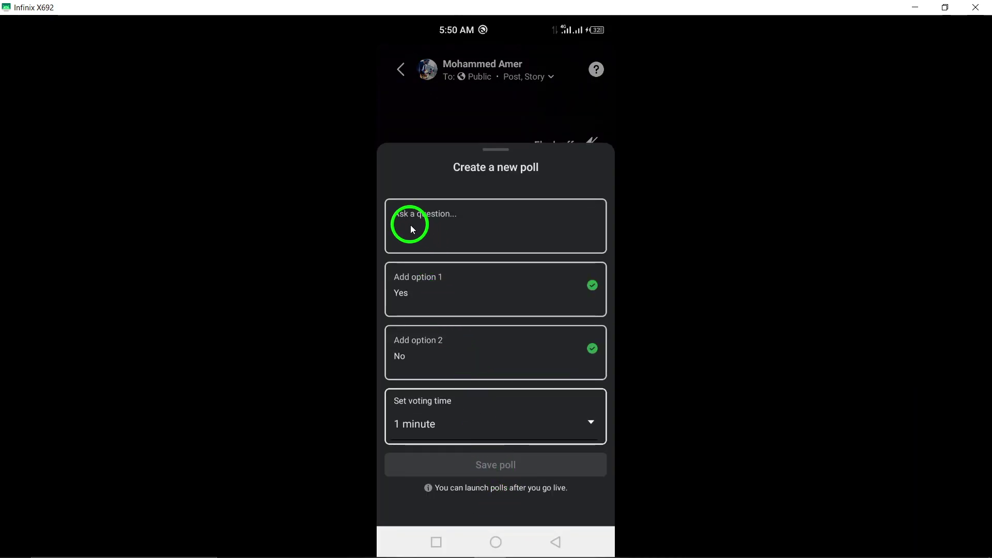
Capture a screenshot of the poll form from Quick Settings and dismiss the preview.
{"action": "left_click_drag", "start_coordinate": [480, 30], "coordinate": [496, 348]}
{"action": "left_click", "coordinate": [582, 266]}
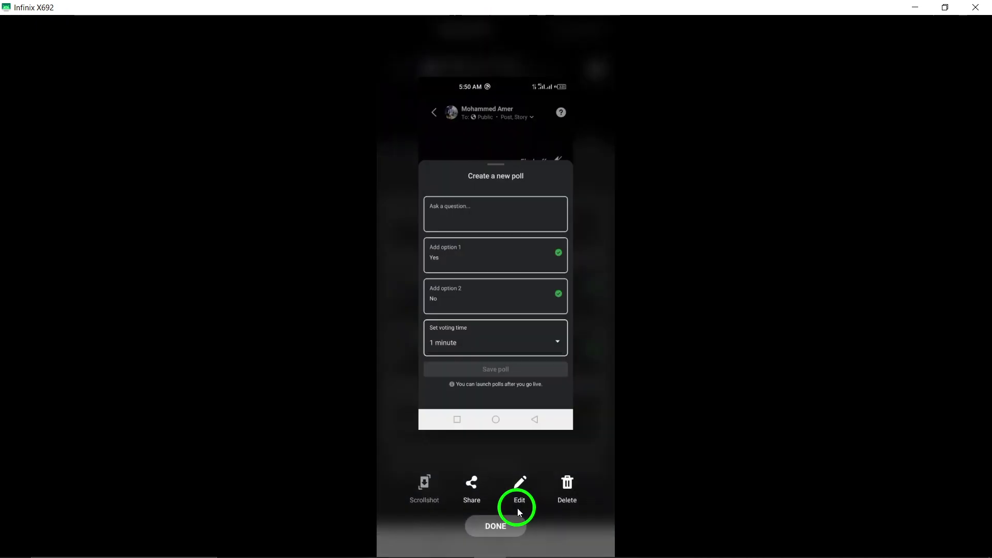
{"action": "left_click", "coordinate": [496, 526]}
Save the poll with question 'asd', options 'Yesa' and 'Noa', and the 1-minute timer.
{"action": "left_click", "coordinate": [430, 248]}
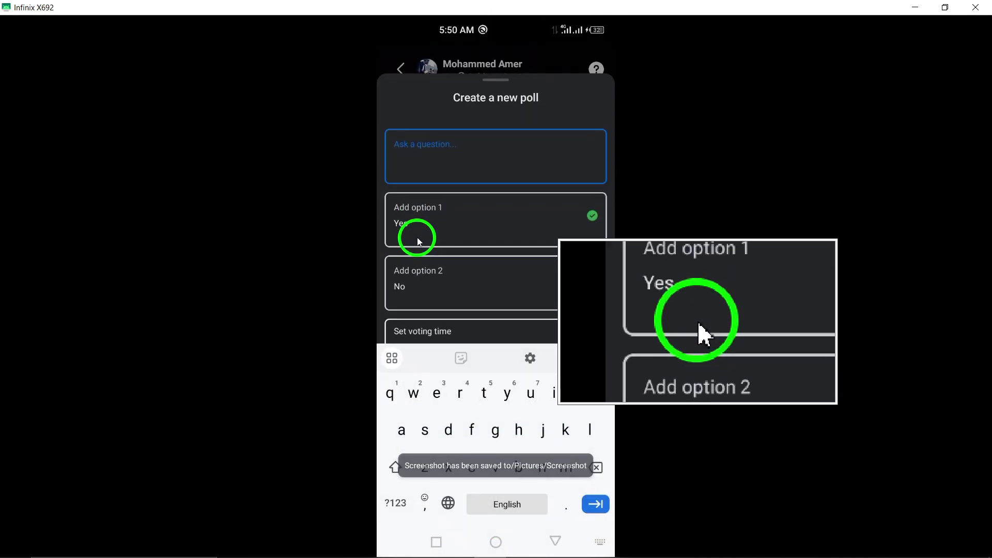
{"action": "type", "text": "asd"}
{"action": "left_click", "coordinate": [418, 229]}
{"action": "type", "text": "a"}
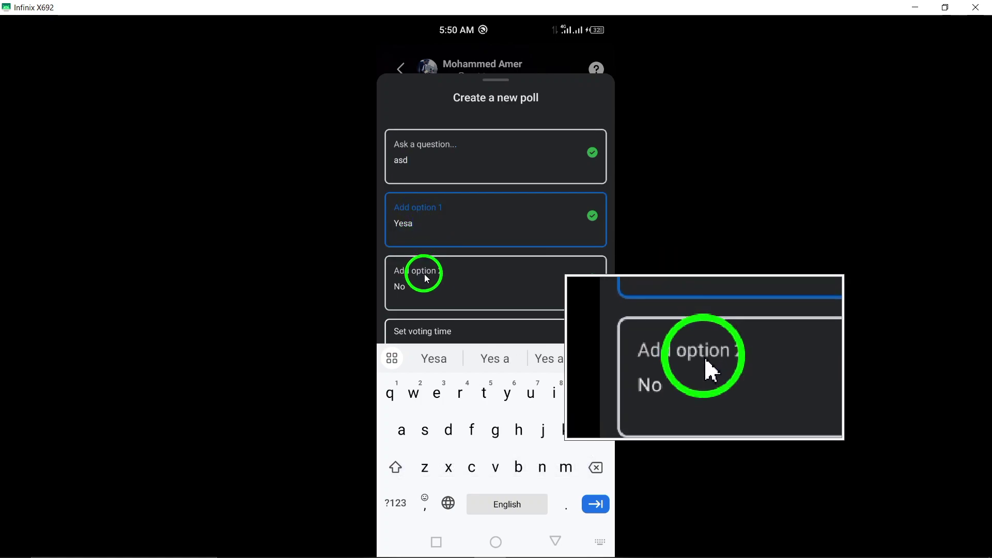
{"action": "left_click", "coordinate": [424, 277]}
{"action": "type", "text": "a"}
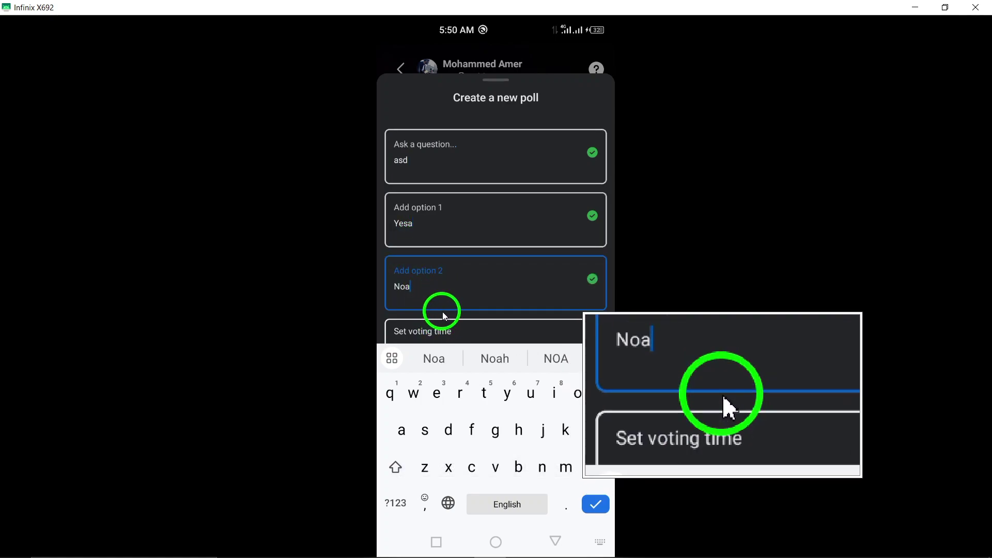
{"action": "left_click", "coordinate": [533, 289]}
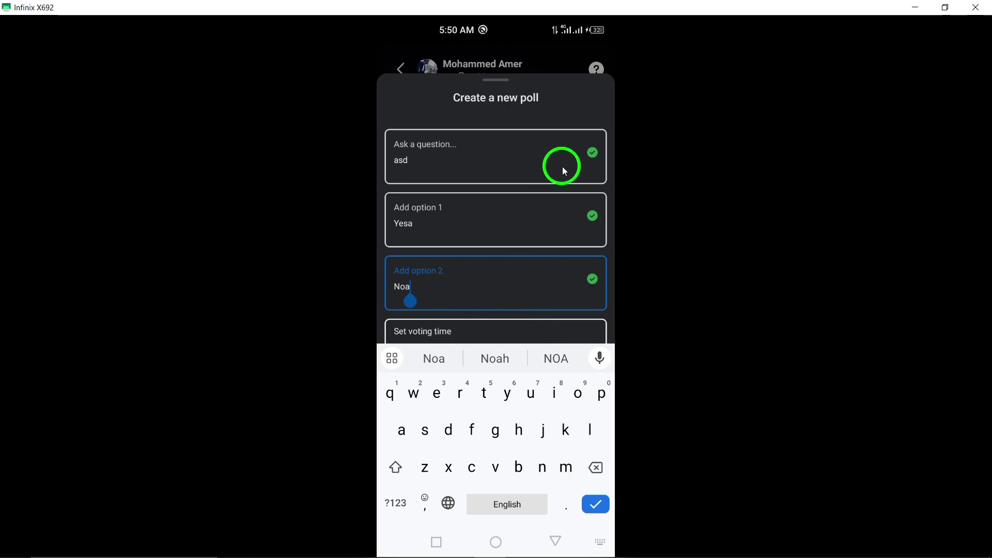
{"action": "left_click", "coordinate": [555, 541]}
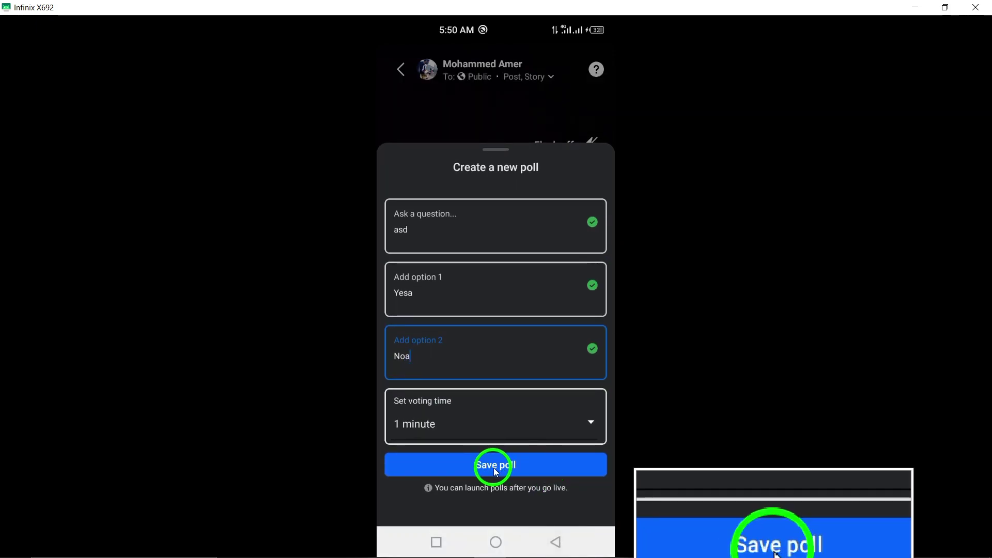
{"action": "left_click", "coordinate": [496, 466]}
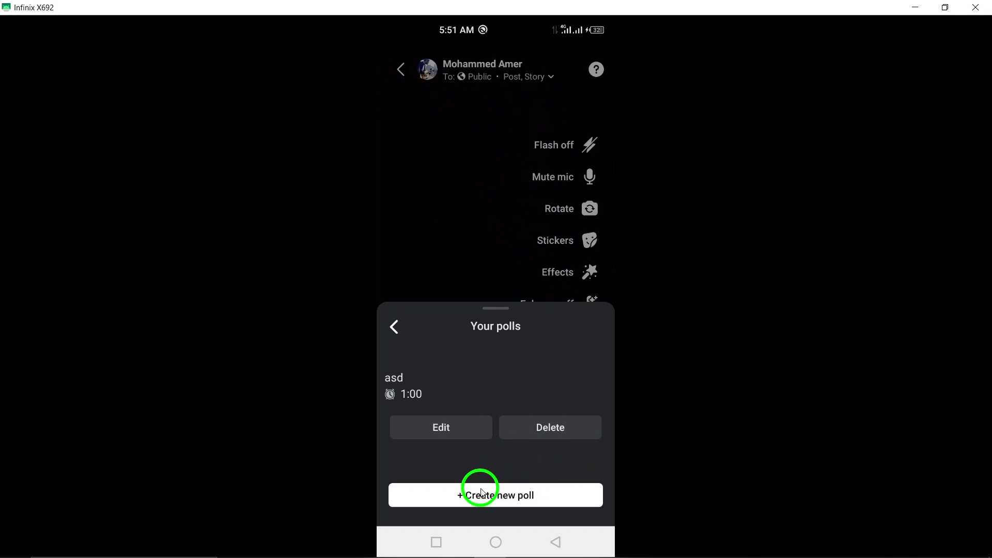
Leave the Your polls list and bring up the recent-apps overview.
{"action": "left_click", "coordinate": [390, 320]}
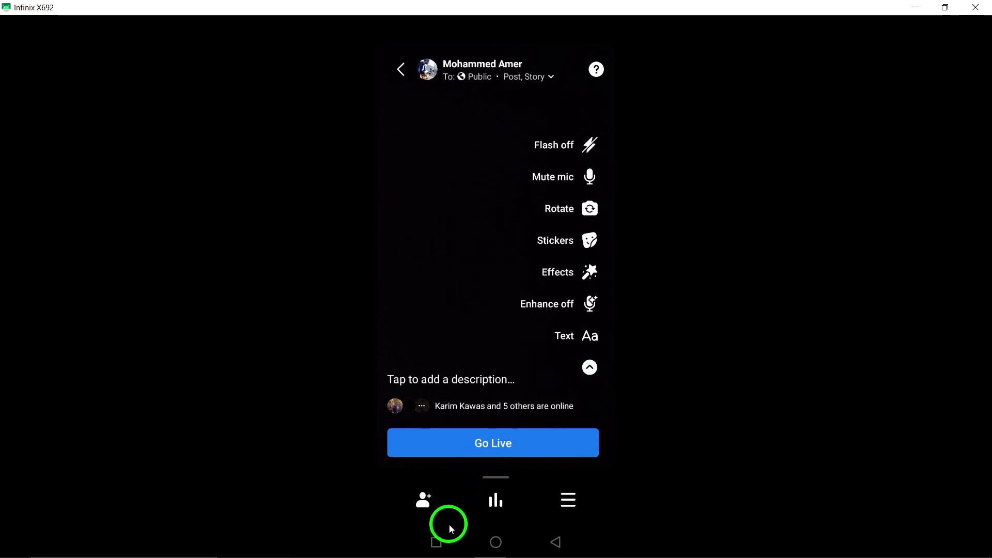
{"action": "left_click", "coordinate": [436, 541]}
Close Facebook from recents and send a Facebook shortcut to the home screen from the app drawer.
{"action": "left_click_drag", "start_coordinate": [495, 387], "coordinate": [495, 155]}
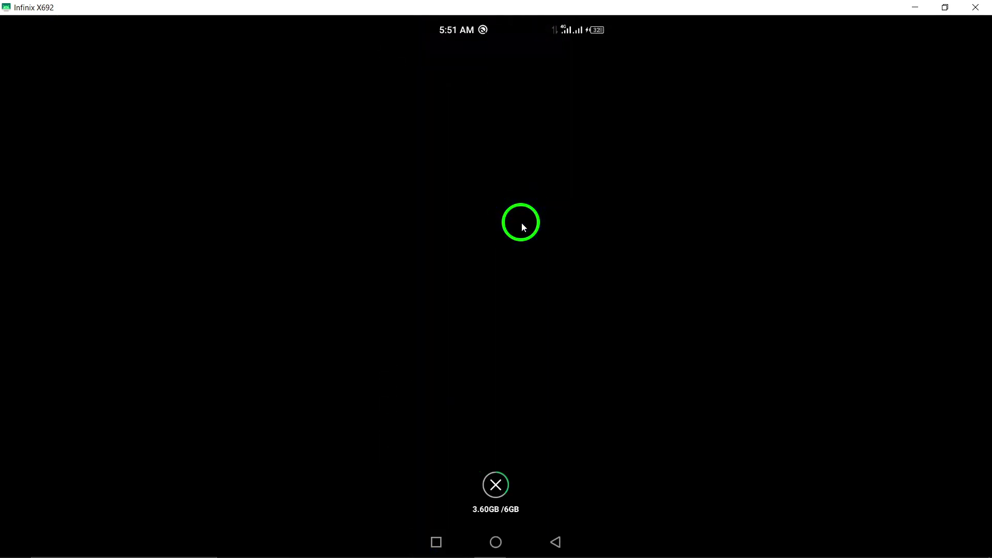
{"action": "left_click", "coordinate": [522, 223]}
{"action": "left_click", "coordinate": [571, 348]}
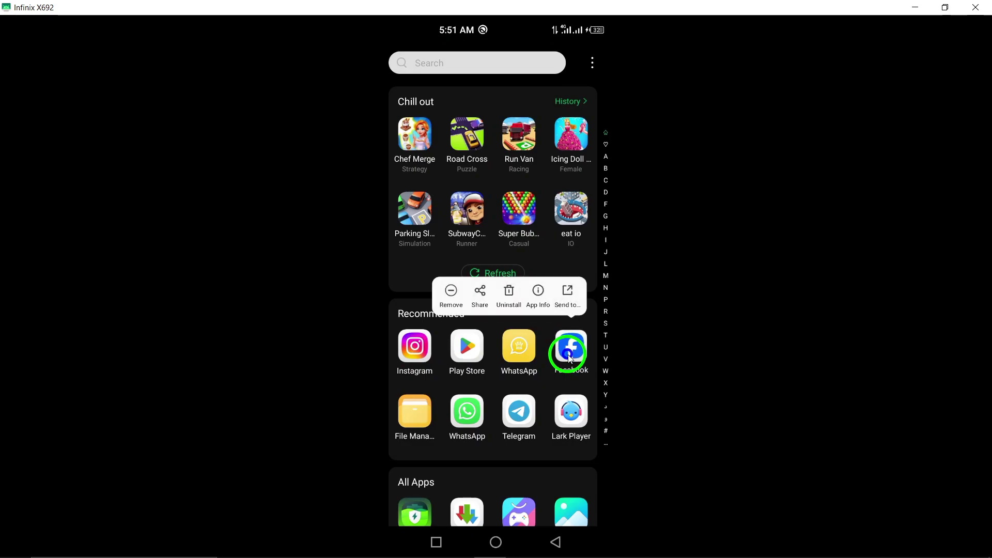
{"action": "left_click", "coordinate": [568, 295]}
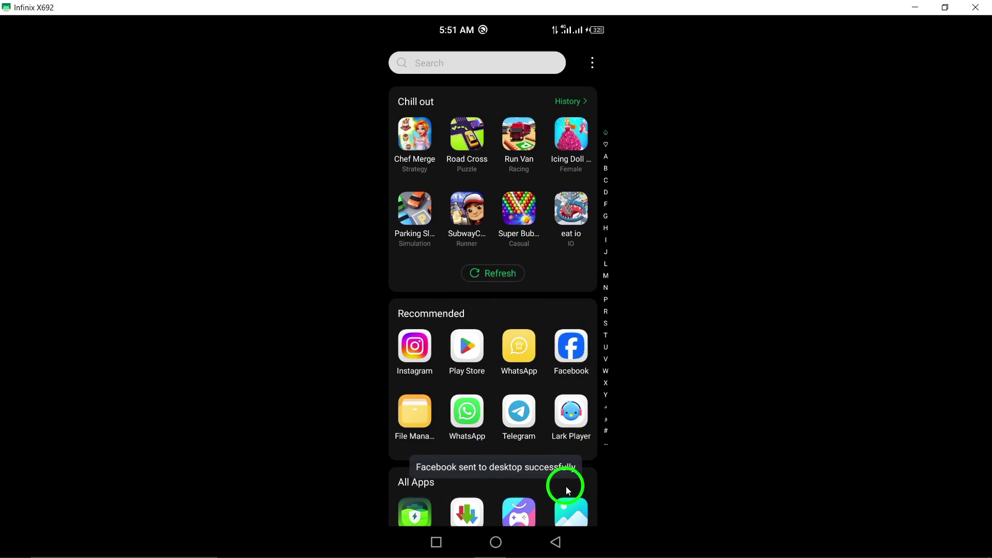